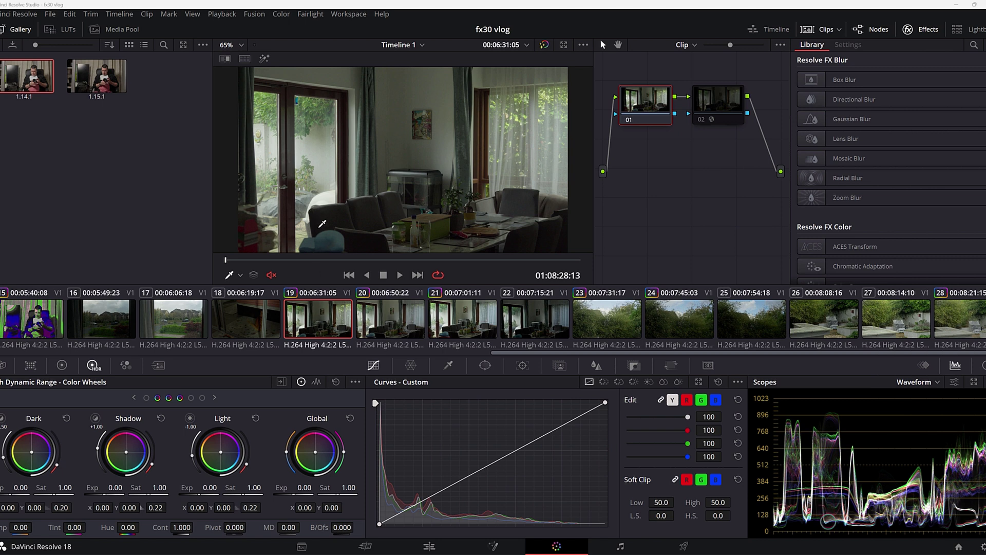
Step: Preview clips 20 and 21, then return to clip 19 and enable its False Color node 02
key(Down)
click(459, 321)
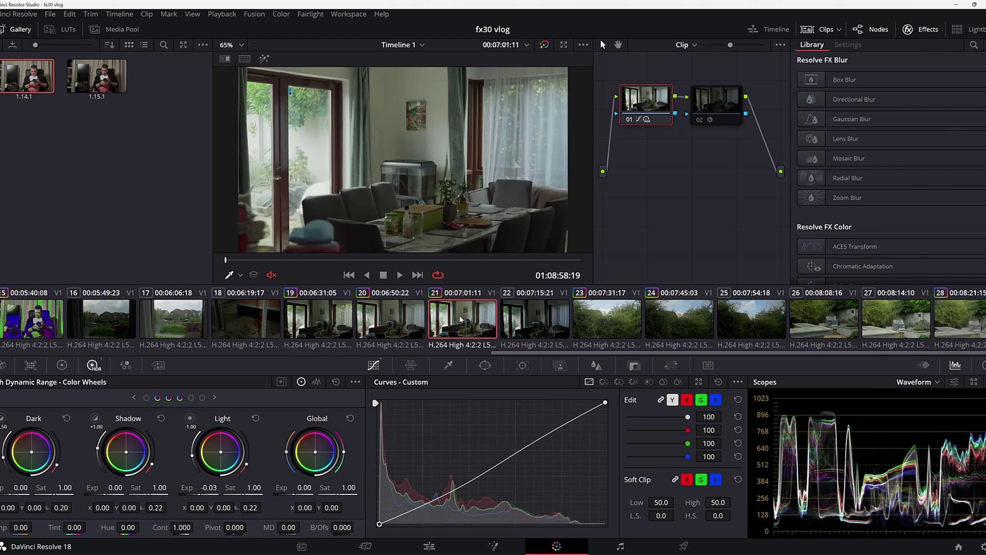
click(334, 318)
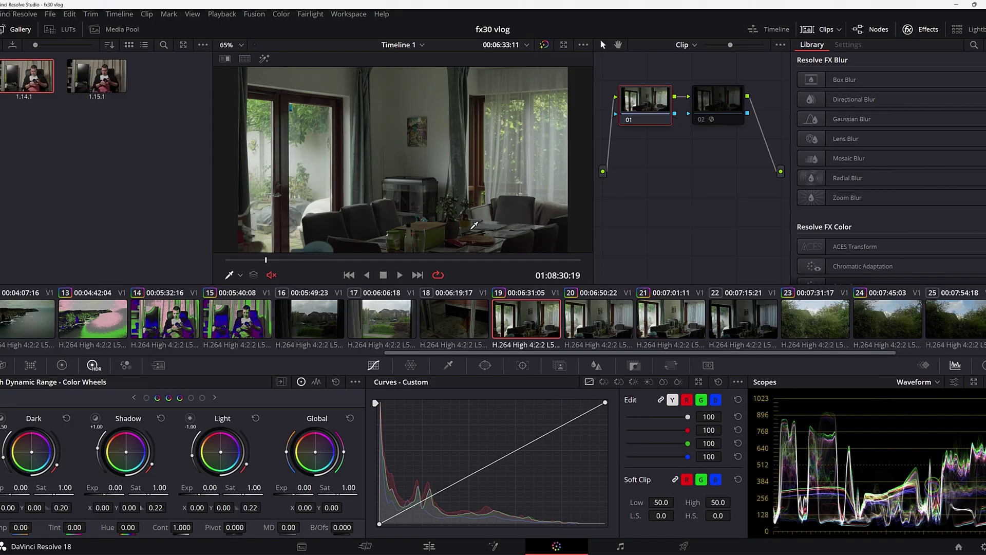
click(703, 122)
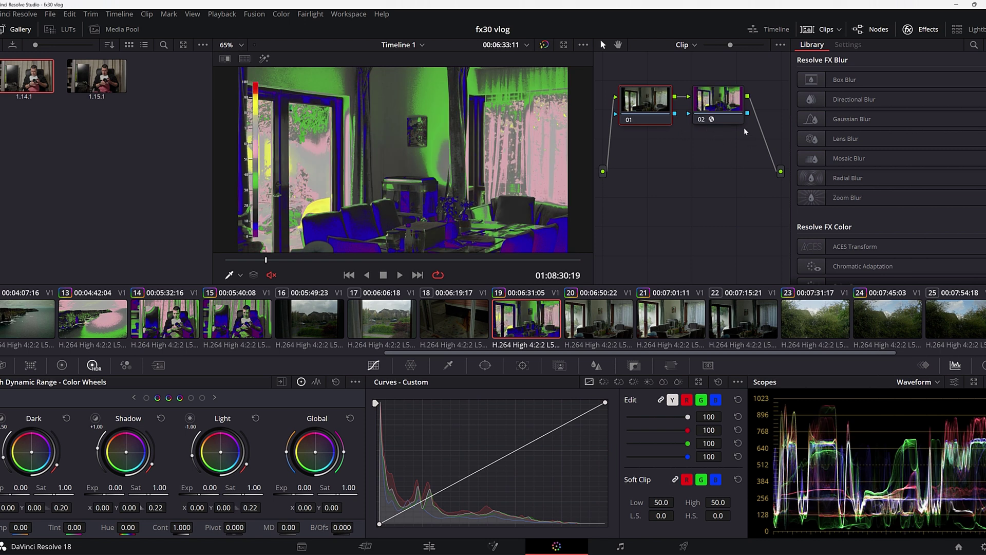
scroll(841, 272, down, 15)
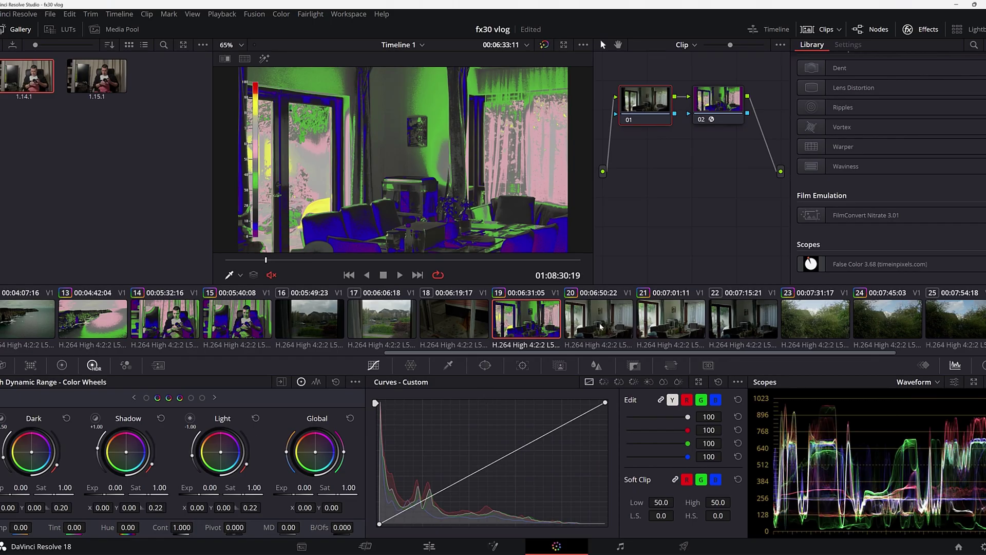
Step: Bring clip 20's dining-room shot into the viewer as a false-colour map
click(600, 327)
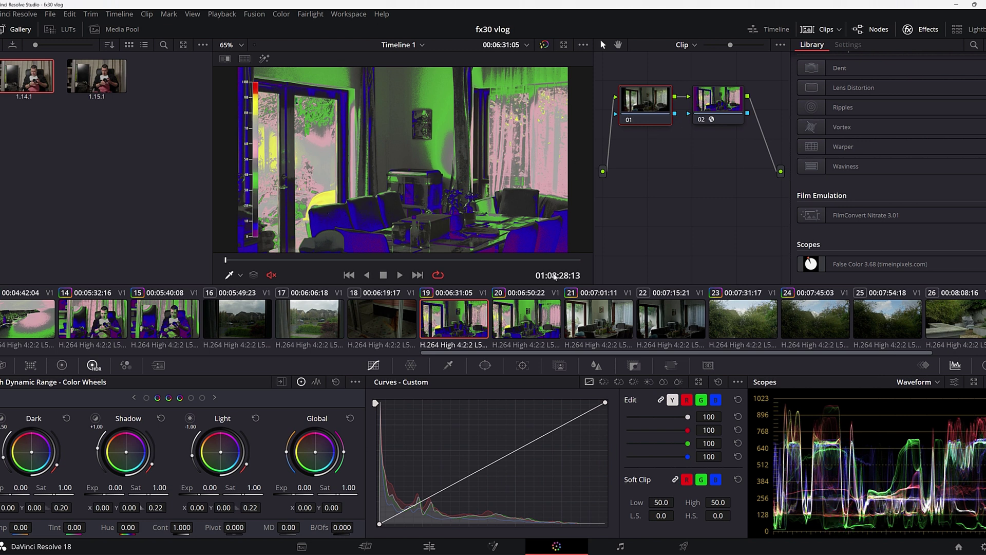
key(Down)
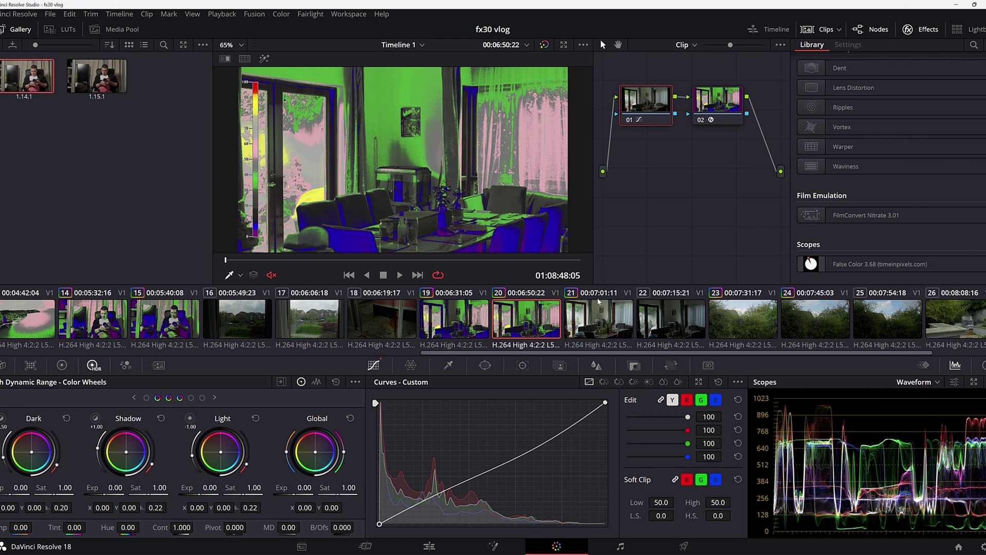
Step: Select clip 21 to view its dining-room shot in false colour
click(598, 313)
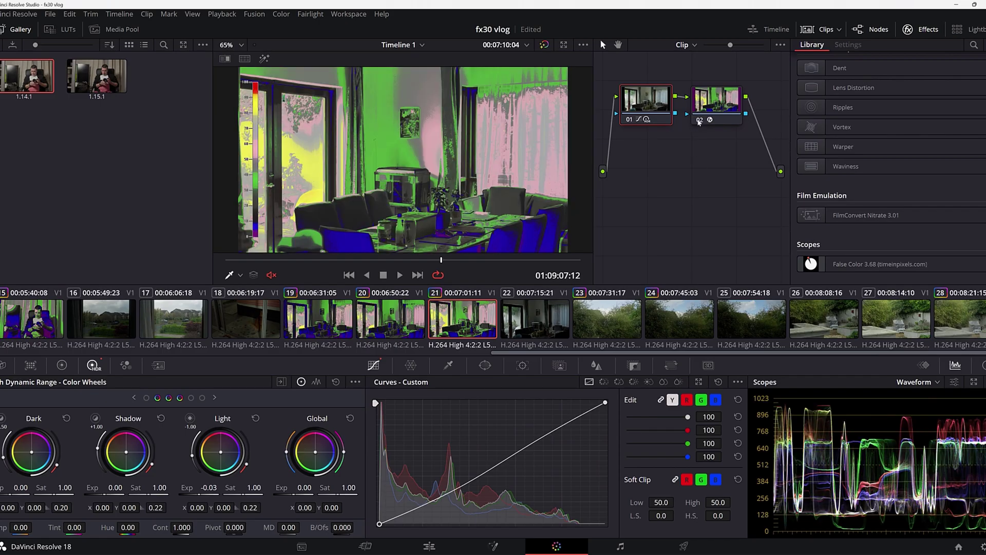
Step: Disable false colour on clip 21, zoom into the shadows and play to check noise
click(698, 121)
scroll(361, 192, up, 5)
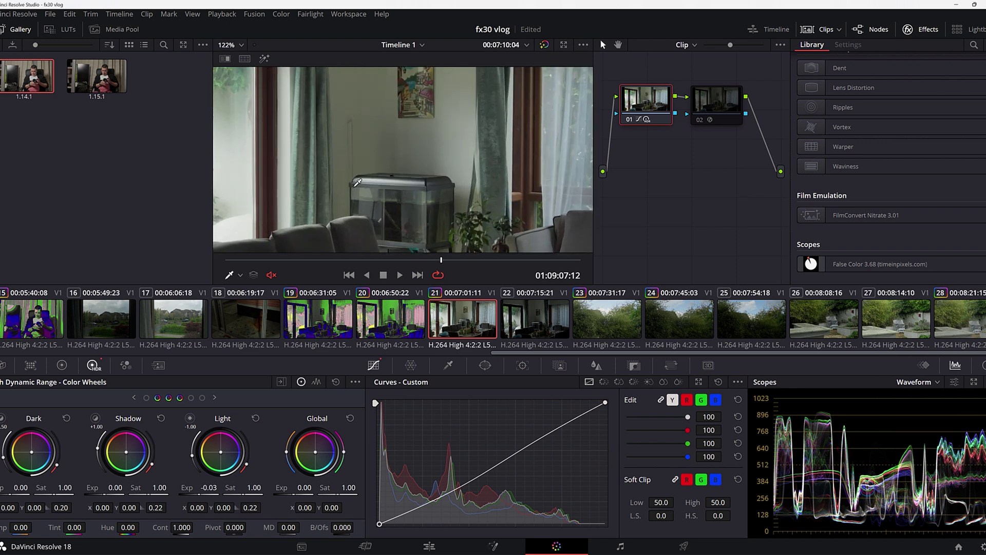
scroll(381, 200, up, 3)
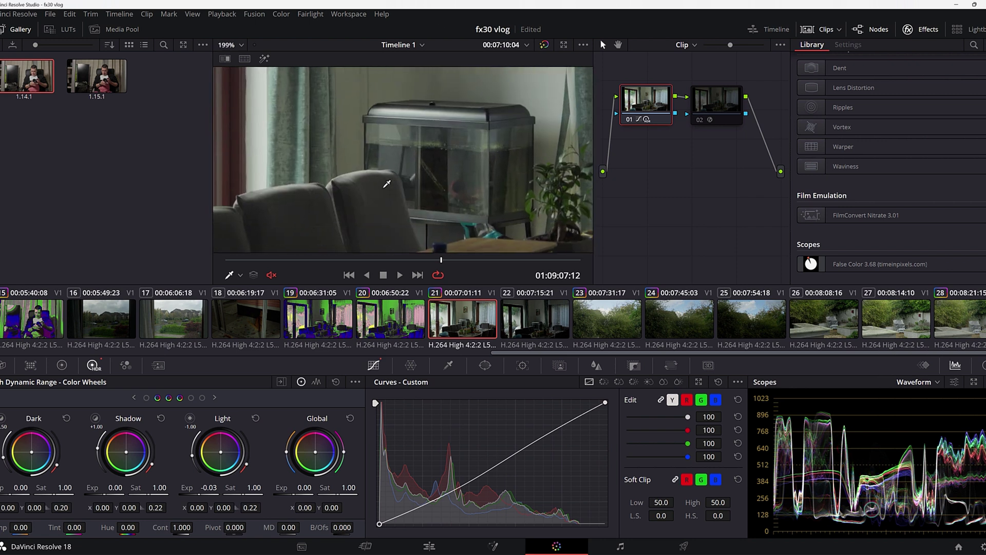
scroll(381, 200, up, 3)
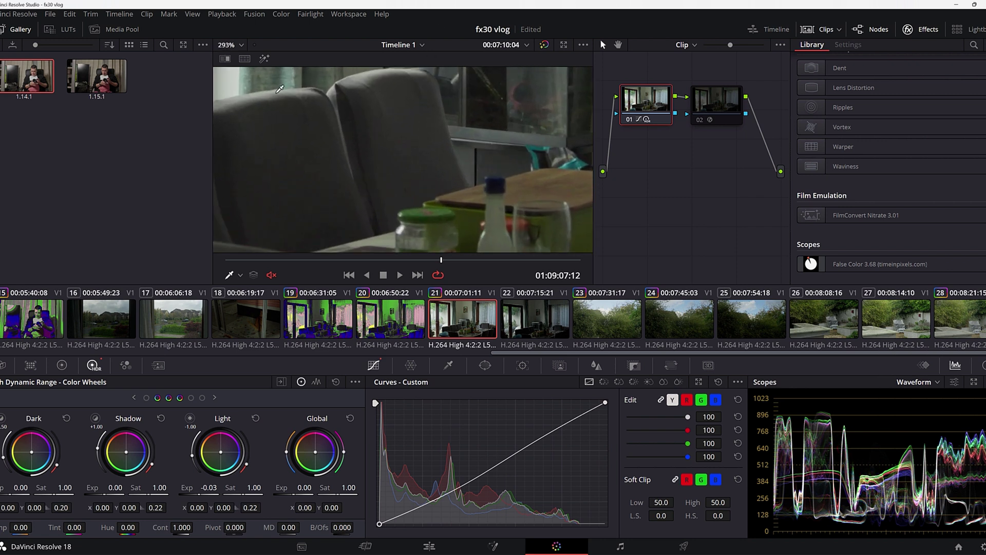
scroll(398, 157, down, 1)
key(space)
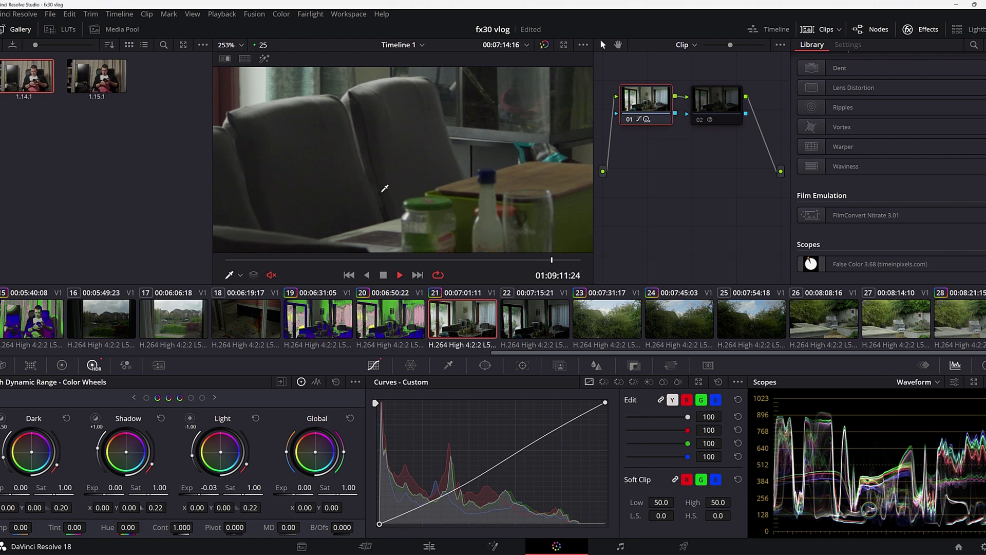
key(space)
Step: Switch to clip 19 and turn off its false colour with Ctrl+D, zooming to inspect
click(329, 329)
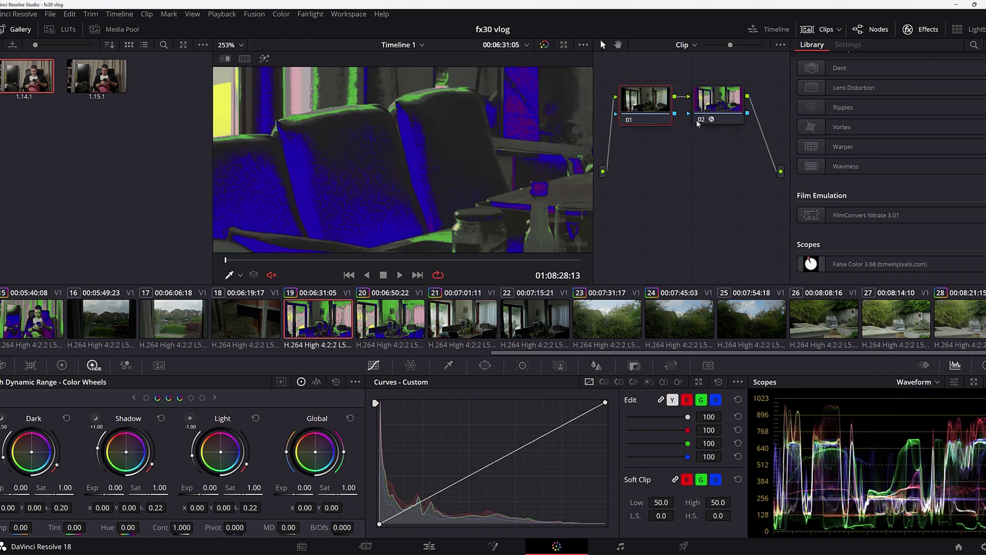
key(ctrl+d)
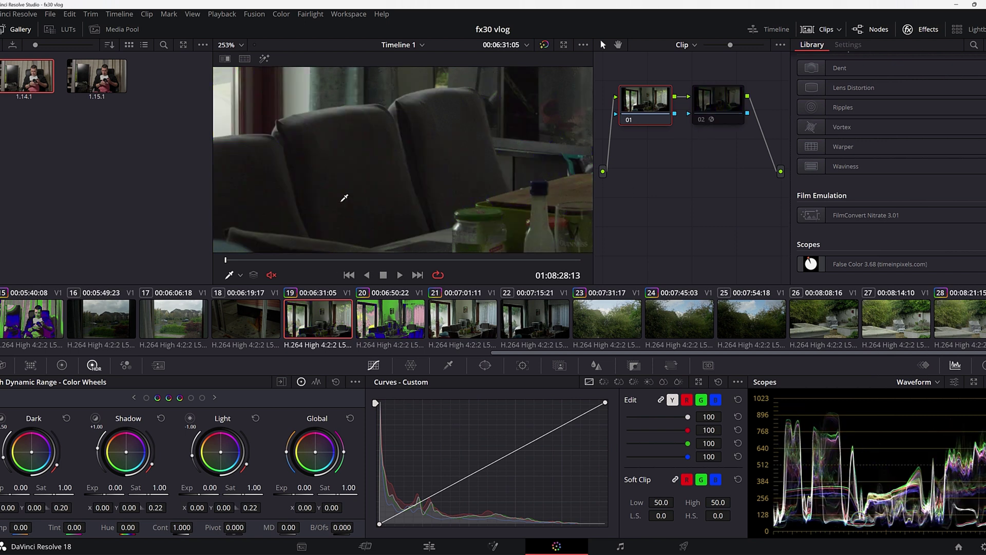
scroll(345, 203, up, 3)
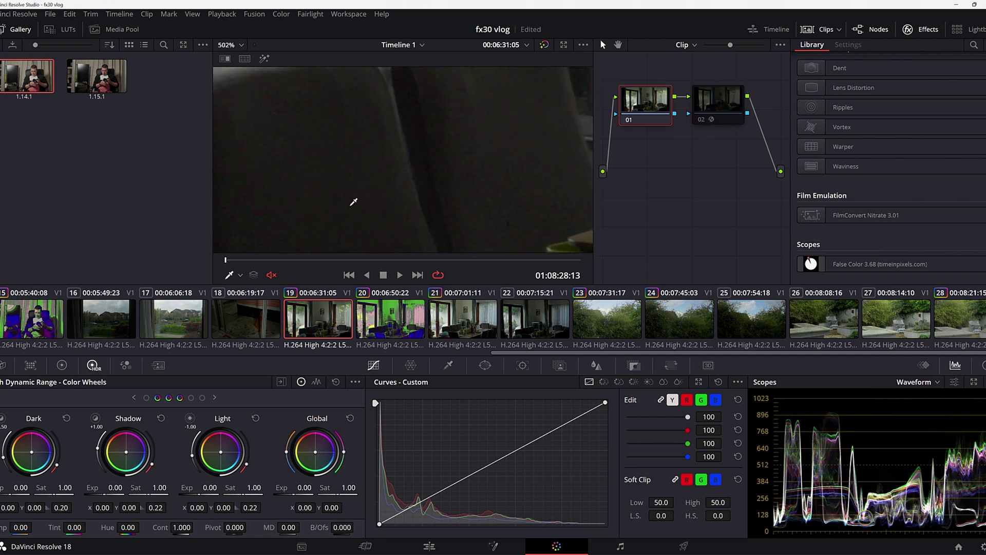
scroll(354, 202, down, 3)
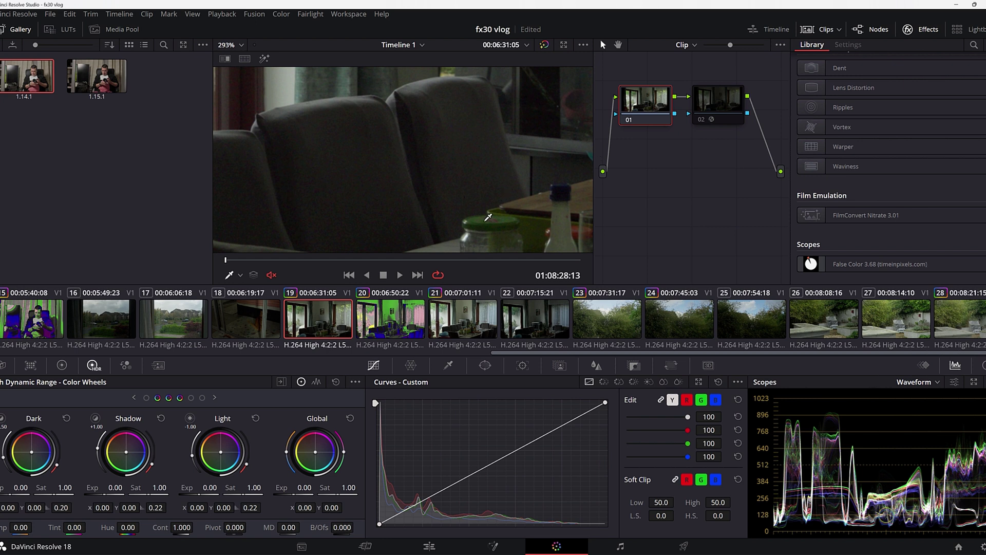
Step: Compare clips 21 and 19, then settle on clip 21 with the viewer zoomed back out
click(469, 319)
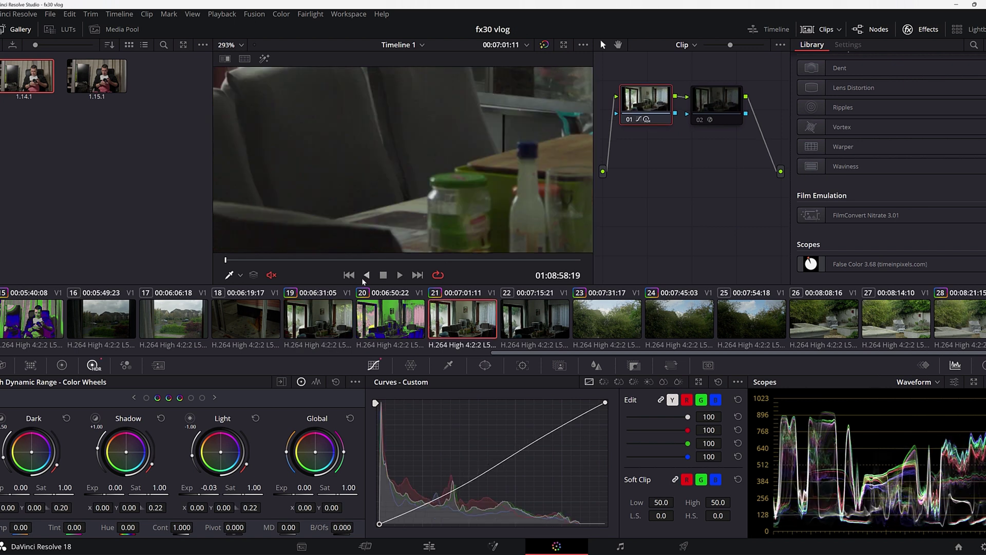
click(333, 324)
click(449, 324)
scroll(407, 173, down, 2)
scroll(409, 175, down, 3)
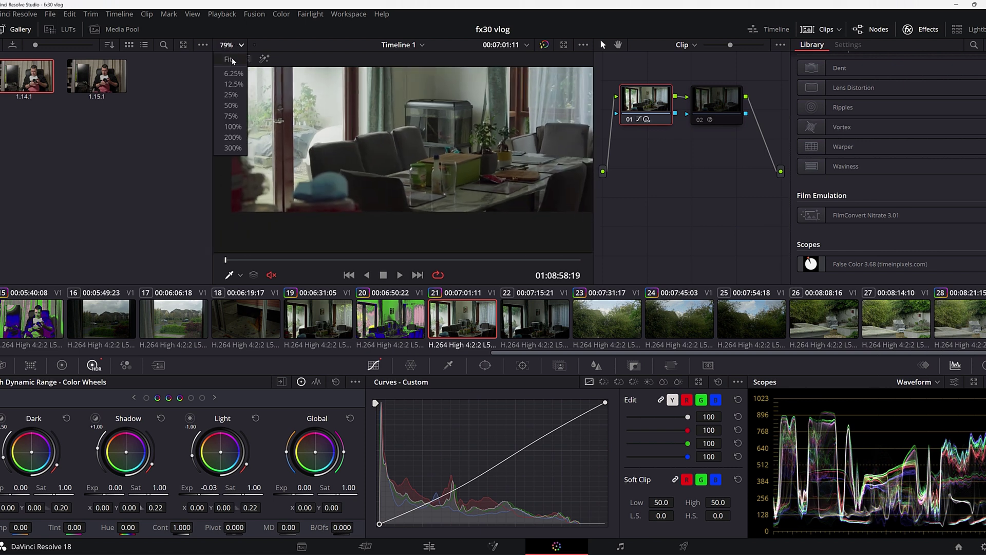
scroll(388, 166, down, 1)
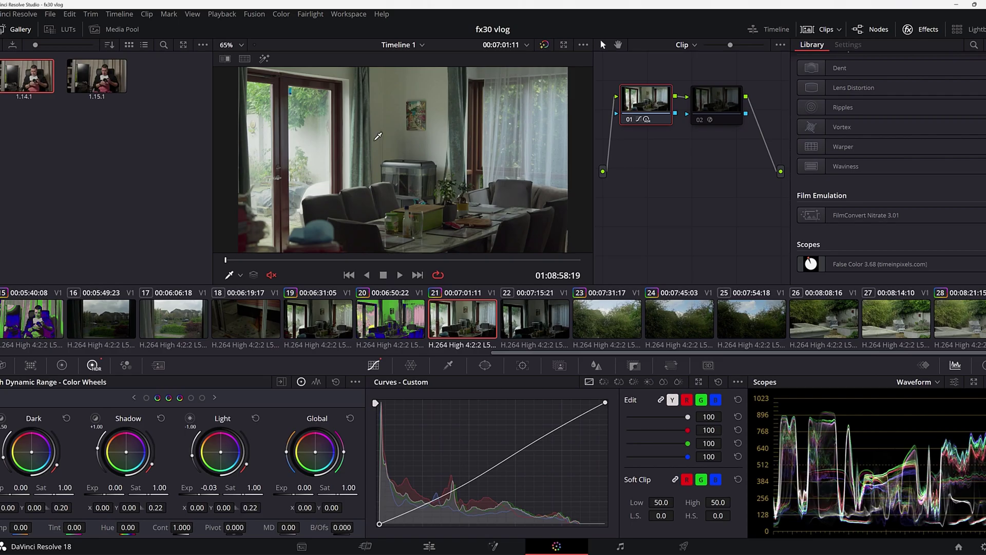
Step: Turn off false colour on clip 23, and toggle clip 24's false-colour node off and back on
click(619, 327)
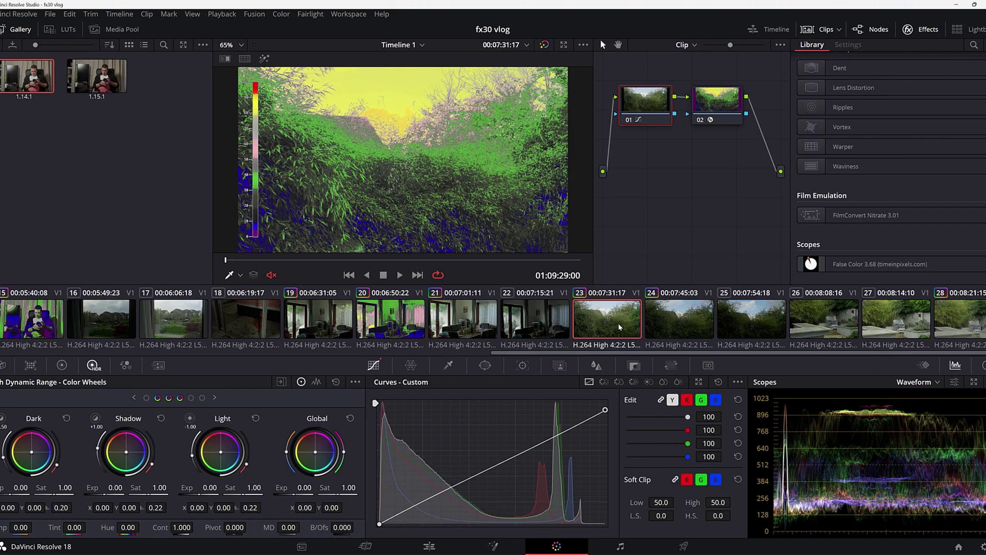
click(699, 120)
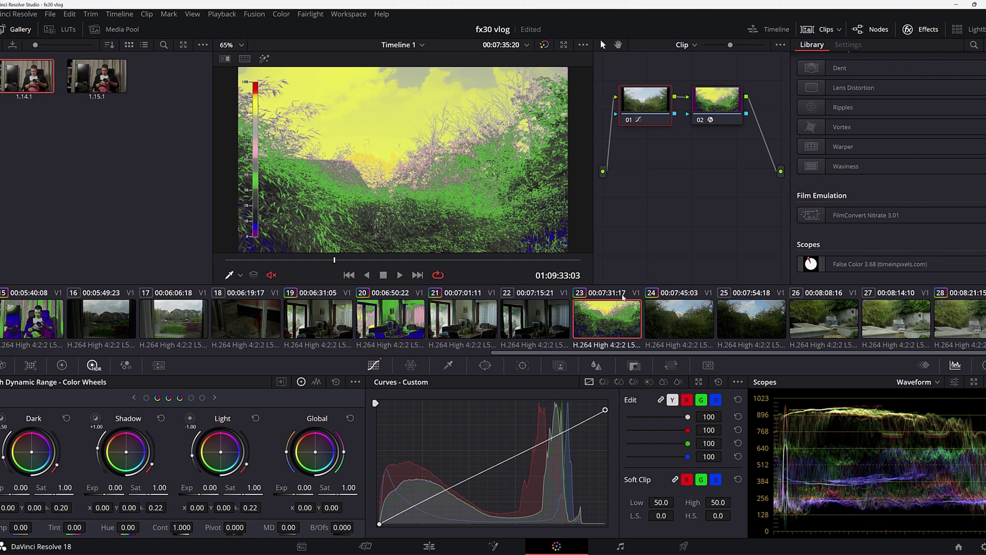
click(671, 321)
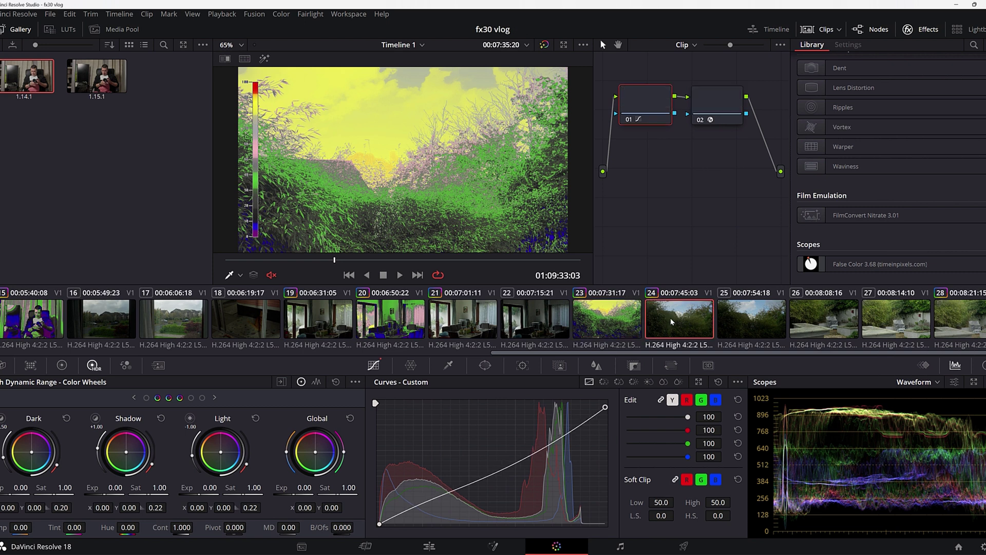
click(701, 121)
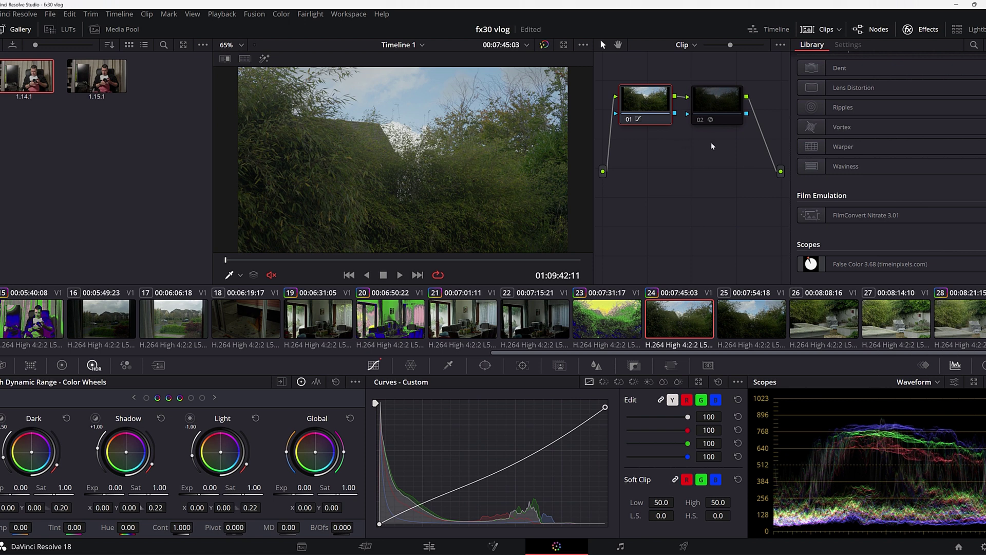
click(701, 121)
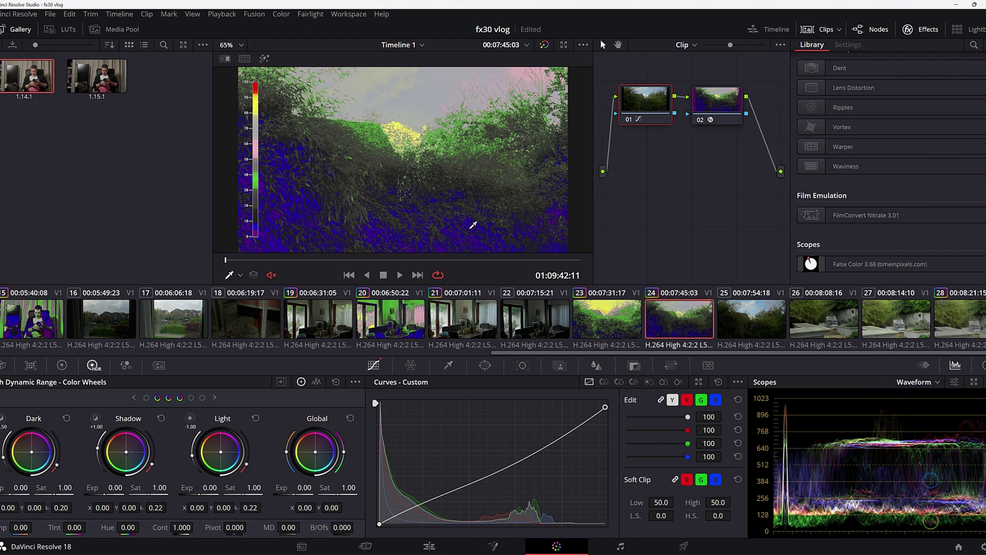
Step: Compare clips 23 and 24, then move on to clip 25
key(Up)
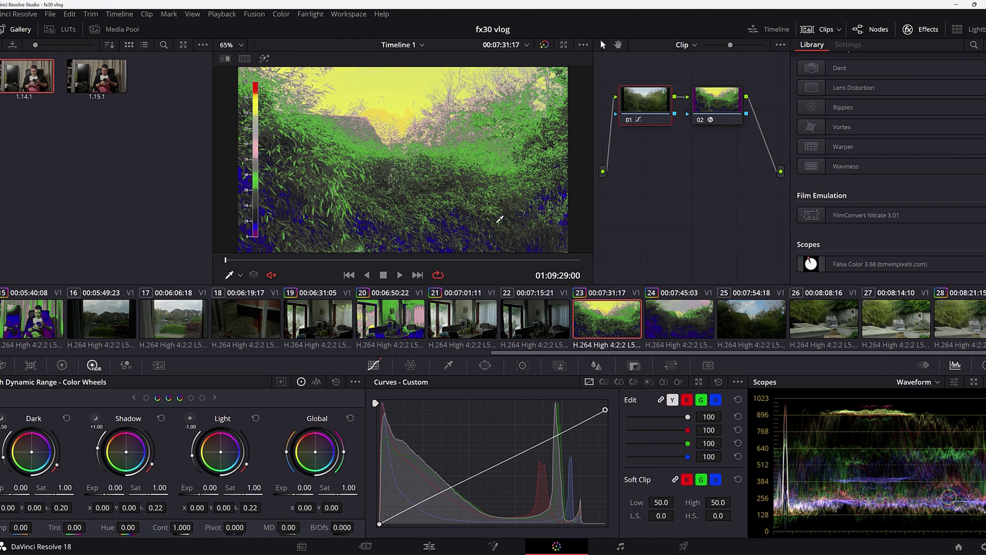
click(658, 310)
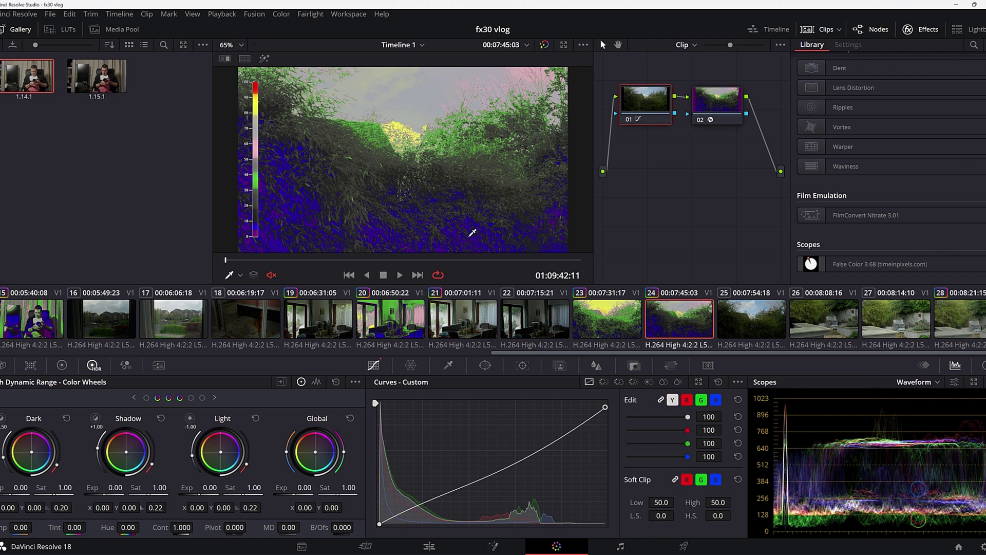
click(744, 326)
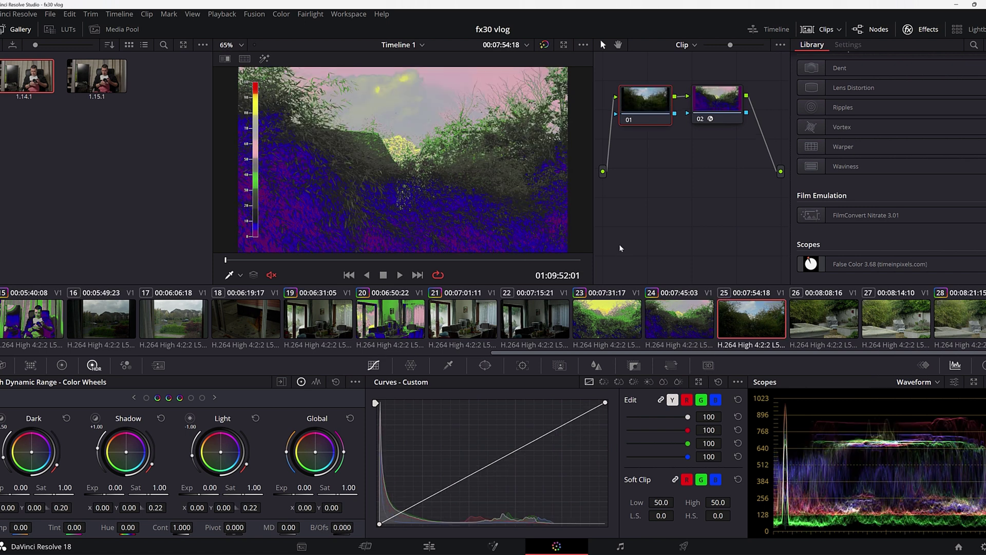
Step: Toggle clip 25's False Color node off, on, and finally off
click(700, 122)
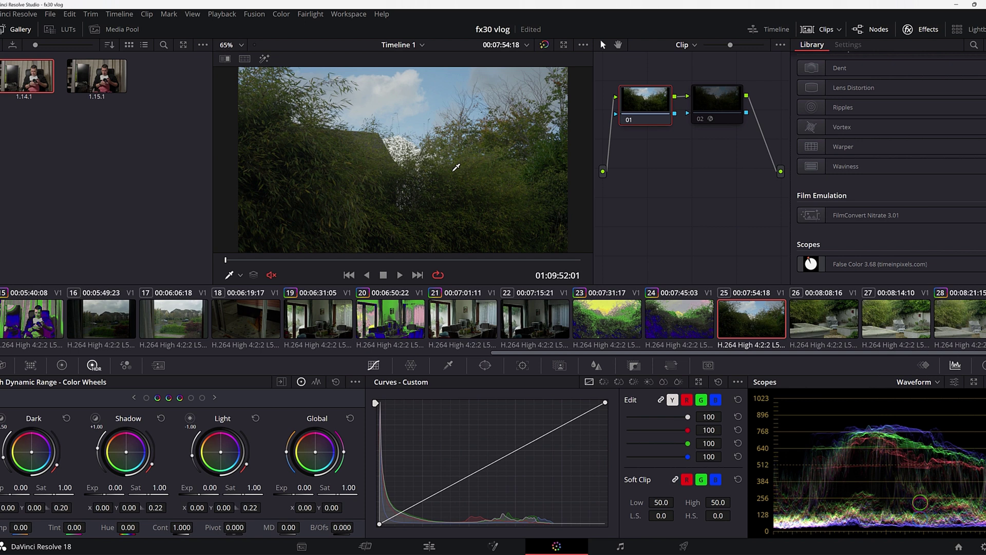
click(701, 121)
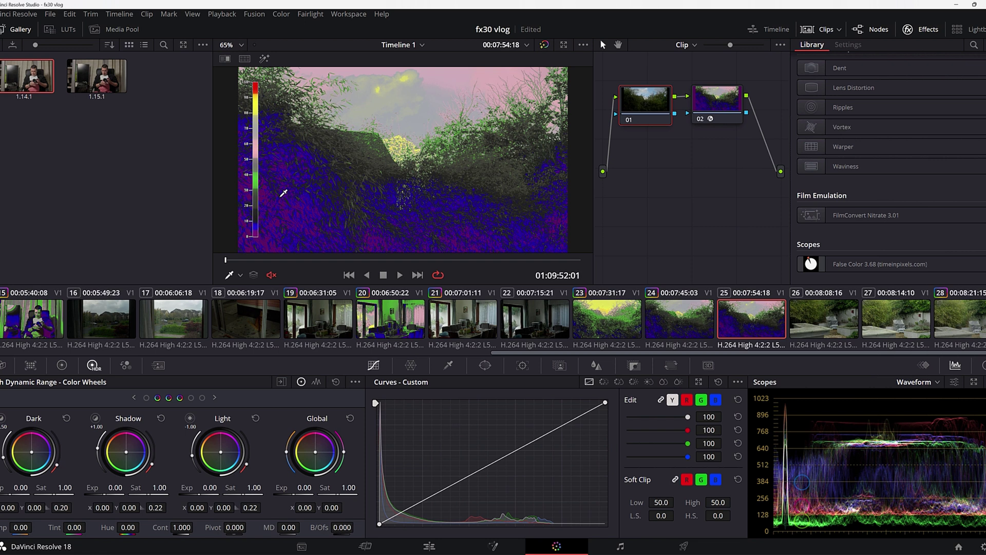
click(700, 122)
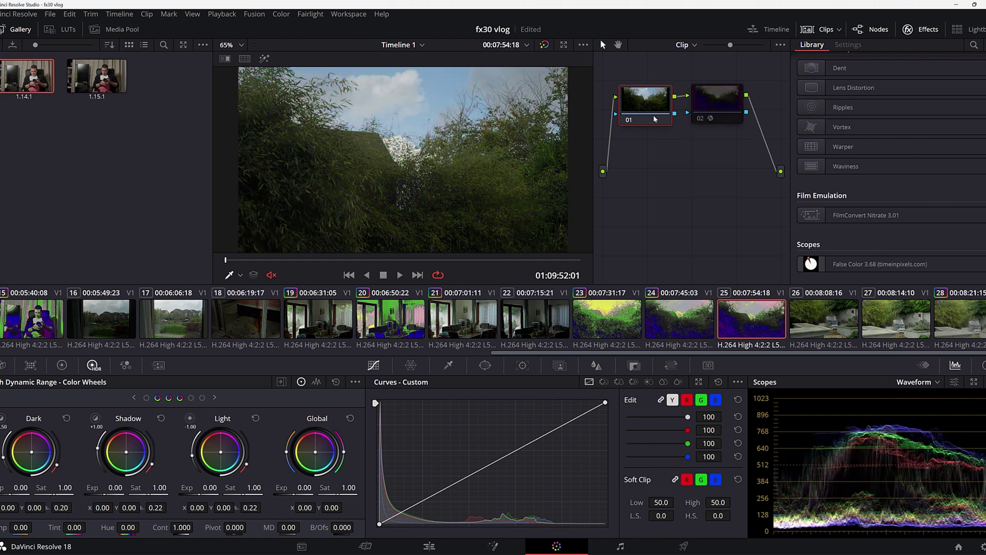
Step: Play clip 25 in the full-screen viewer, exit full screen, and zoom into the viewer
key(ctrl+f)
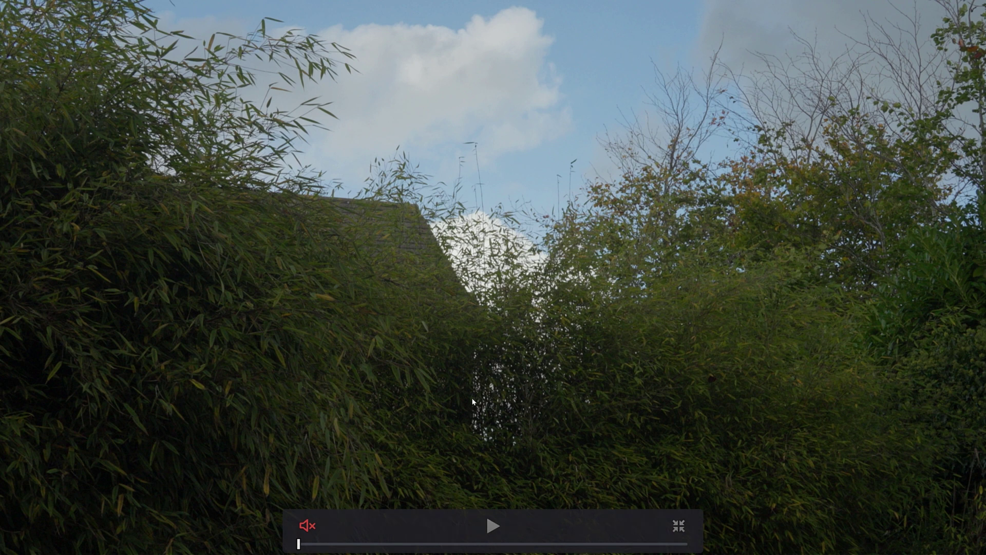
key(space)
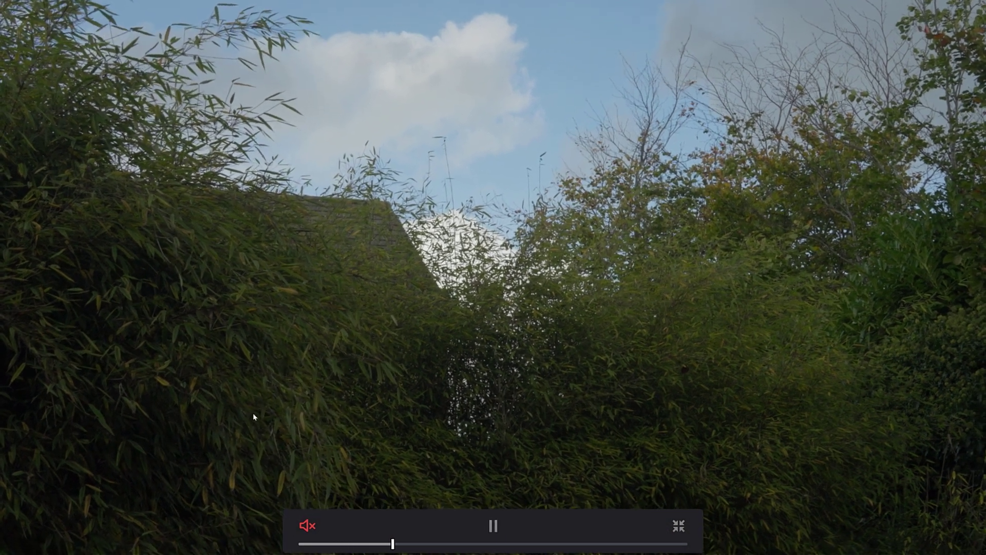
key(space)
key(ctrl+f)
scroll(282, 156, up, 5)
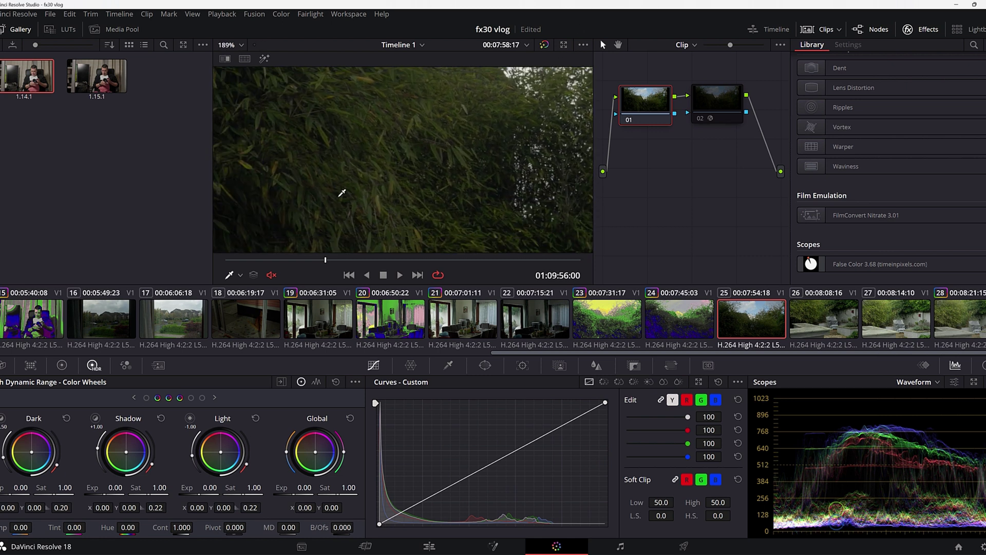
Step: Zoom further into clip 25's dark foliage and play it to check shadow noise
scroll(356, 174, up, 3)
key(space)
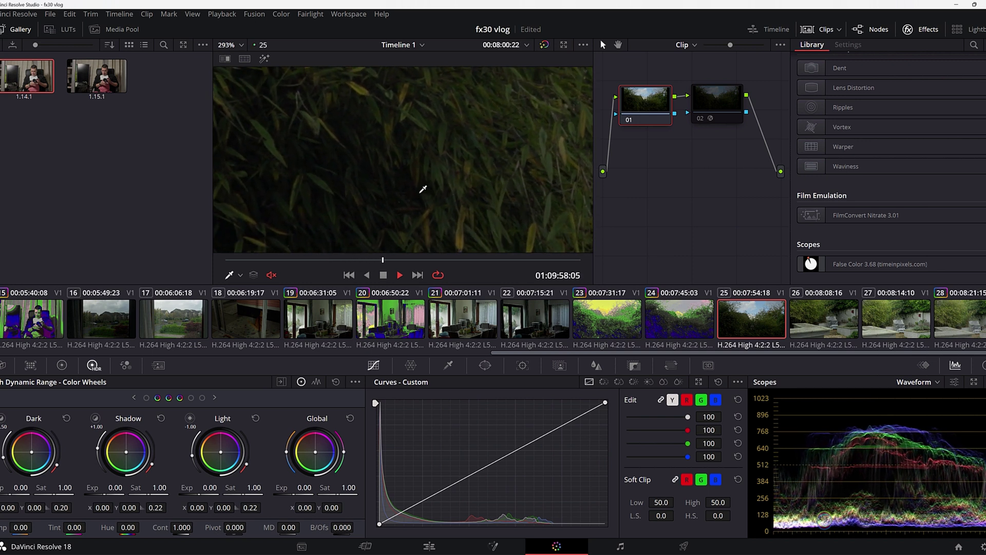
key(space)
Step: Zoom the viewer back out and re-enable clip 25's False Color node
scroll(426, 181, down, 1)
scroll(426, 181, down, 5)
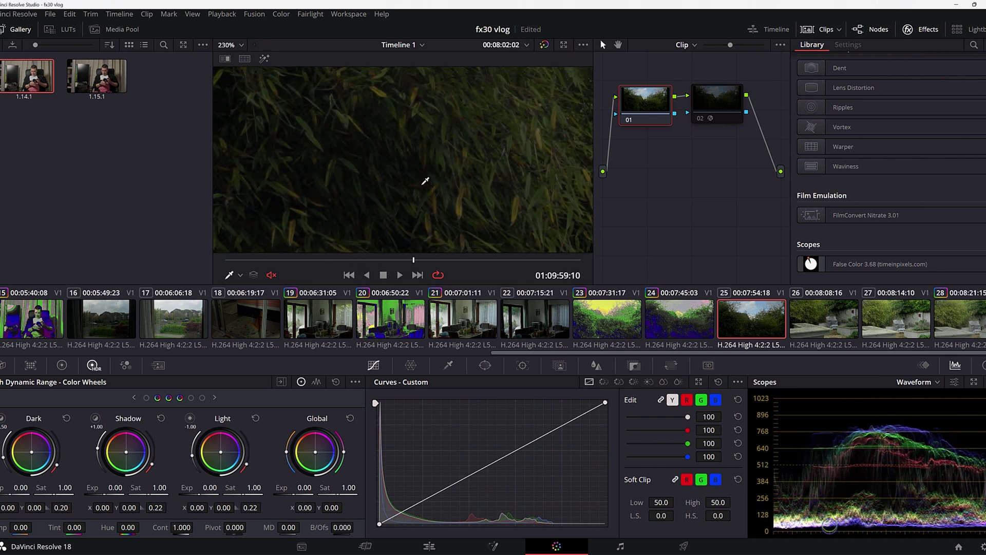
scroll(428, 194, down, 1)
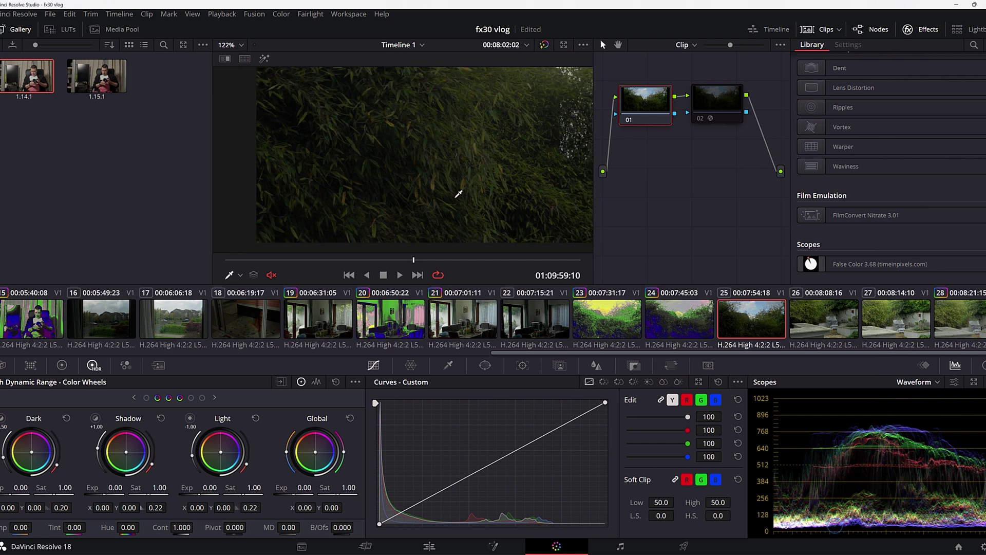
click(700, 119)
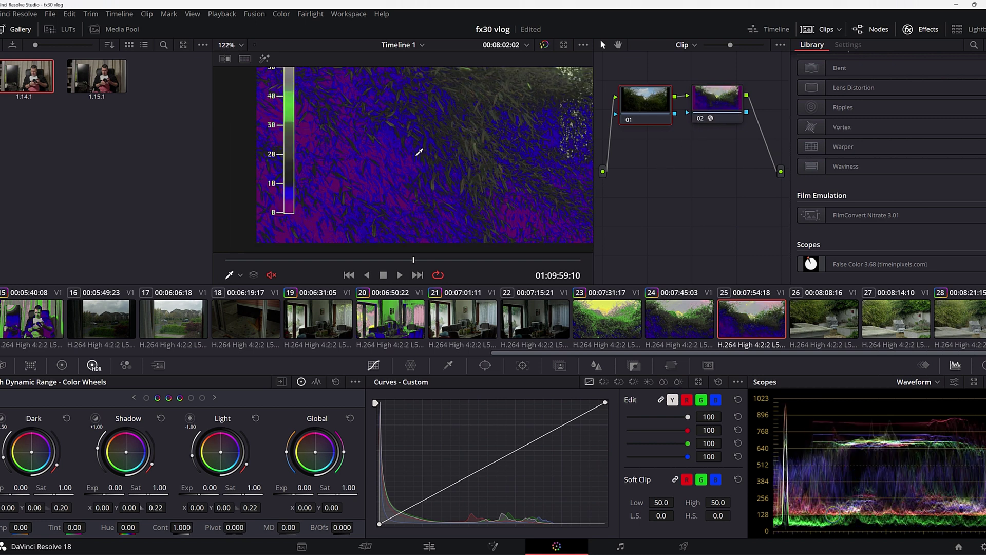
scroll(477, 154, down, 6)
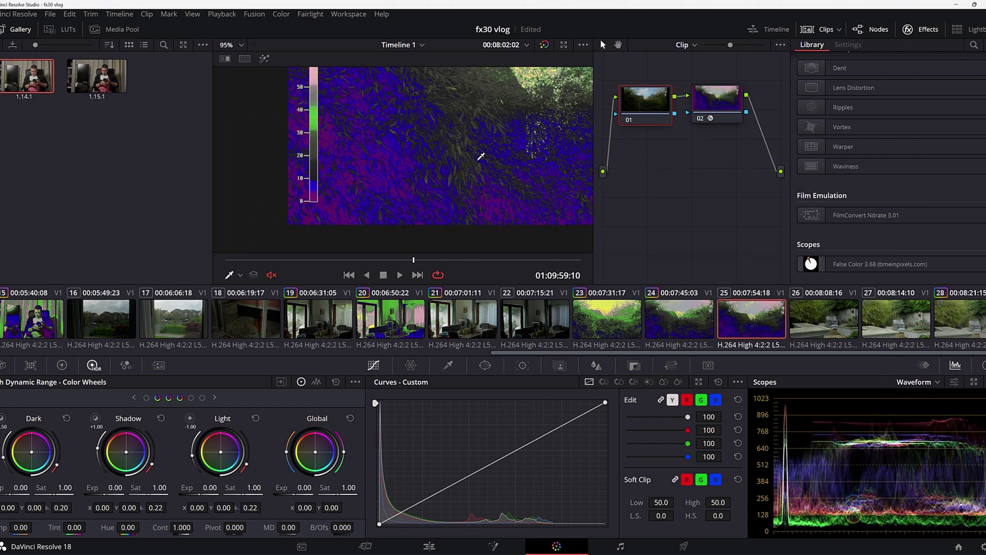